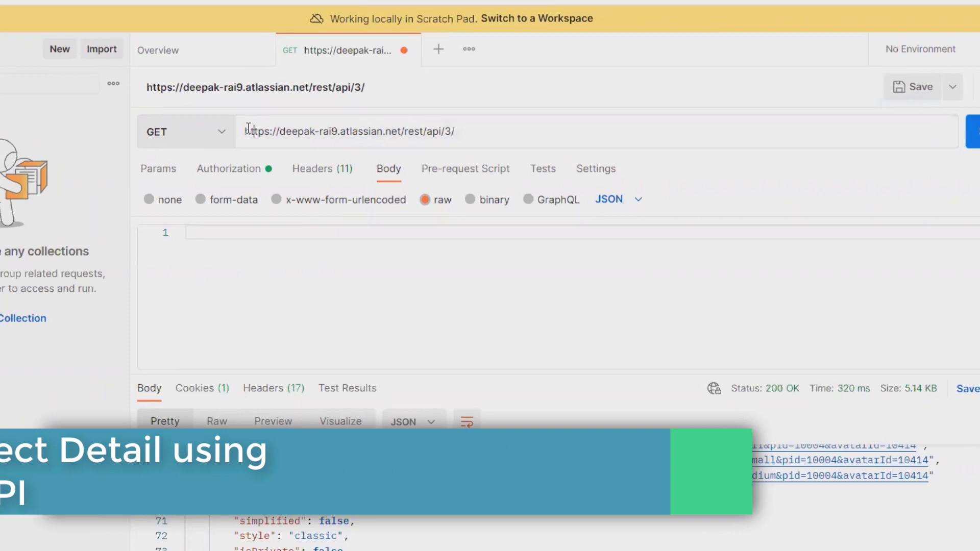
- Extend the request URL to end with rest/api/3/project, keeping GET as the method
left_click_drag(259, 139, 401, 130)
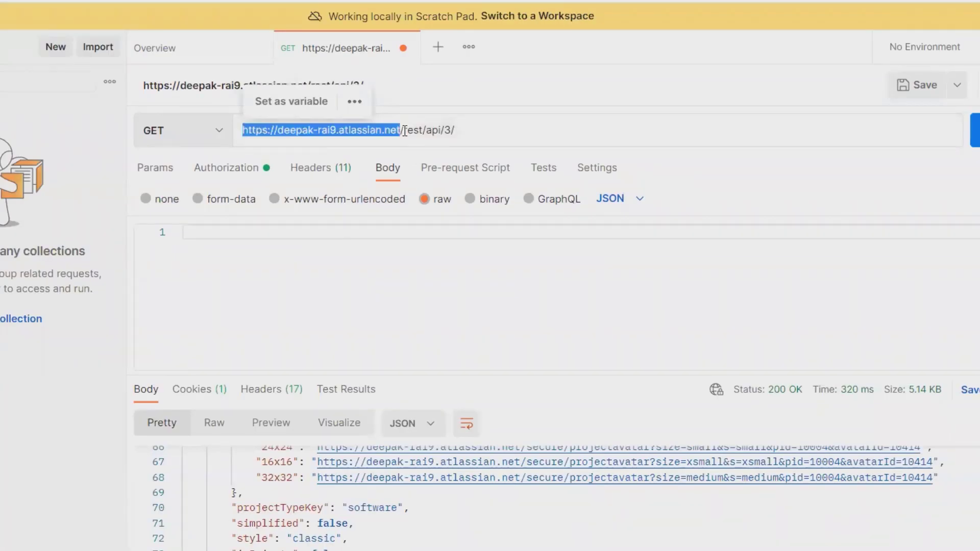
left_click(406, 126)
left_click_drag(407, 127, 475, 122)
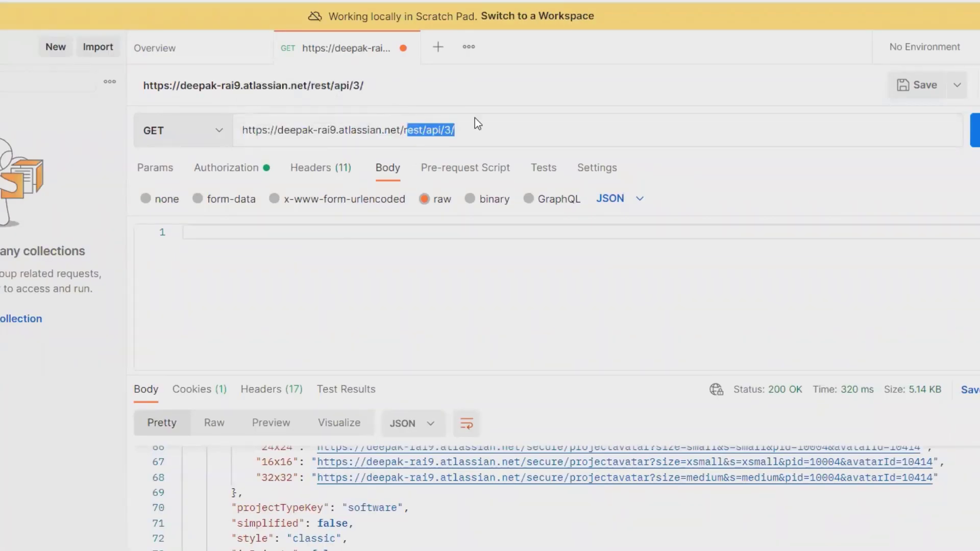
left_click(472, 132)
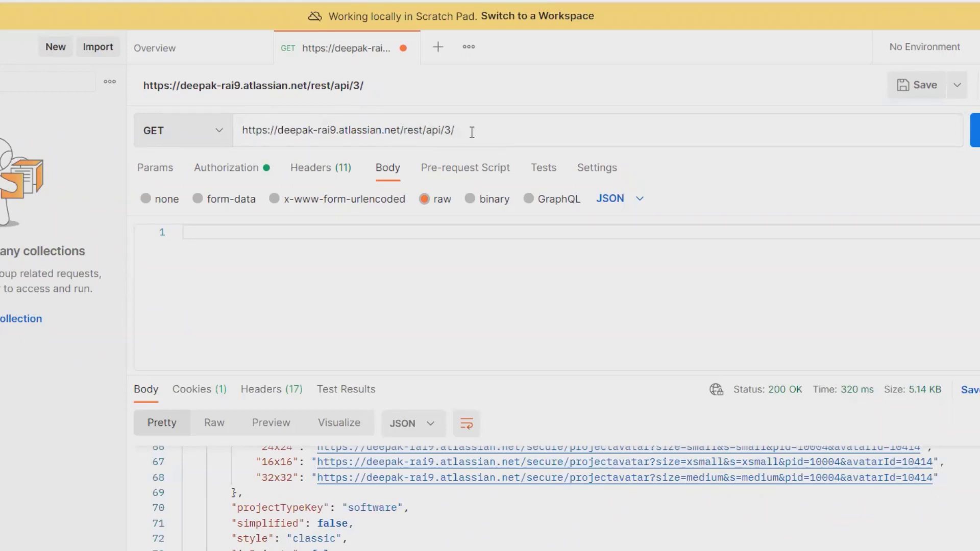
type("pro")
type("ject")
left_click(217, 132)
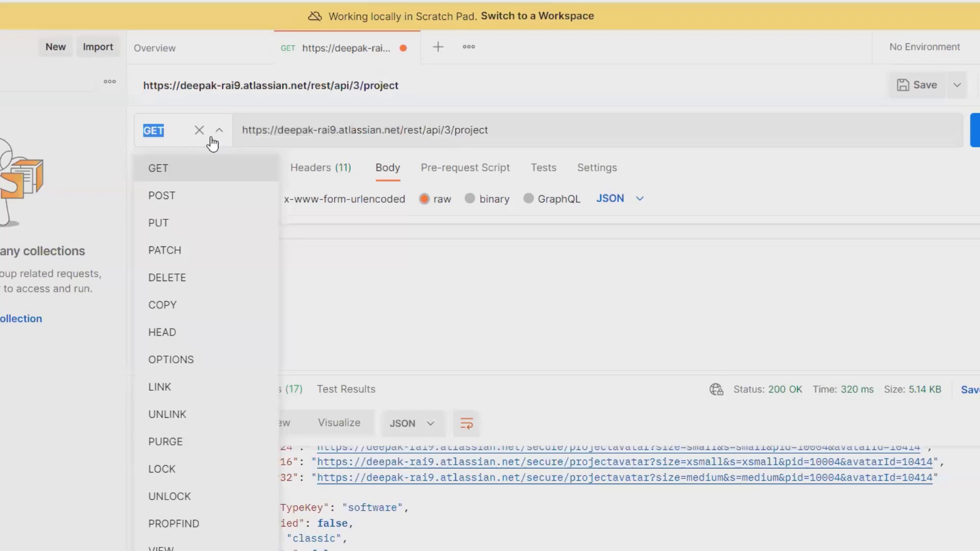
left_click(174, 182)
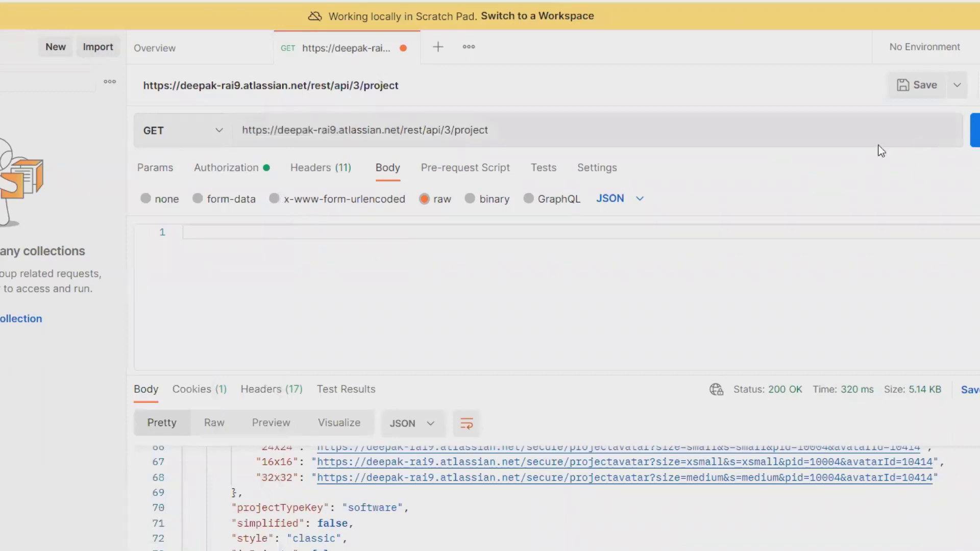
left_click(975, 130)
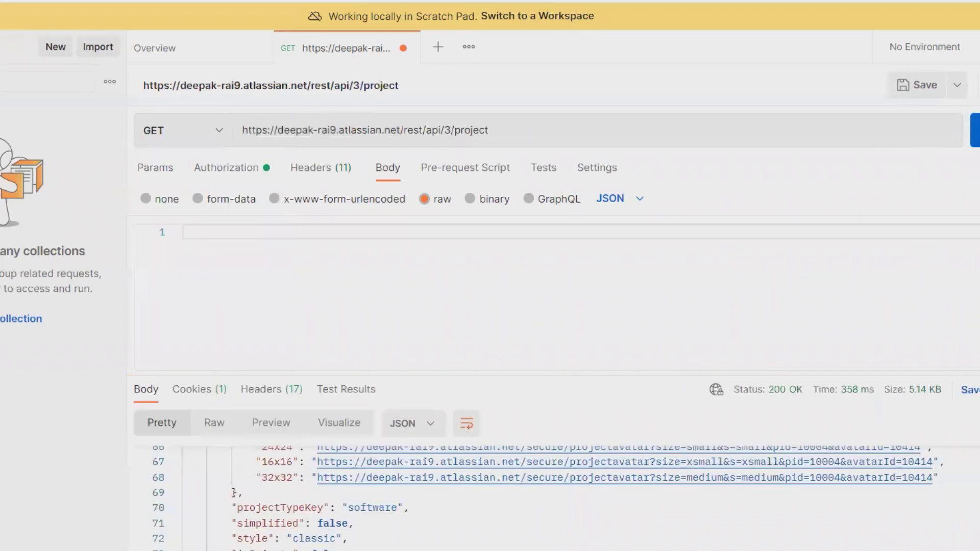
scroll(211, 544, "up", 5)
scroll(268, 543, "up", 3)
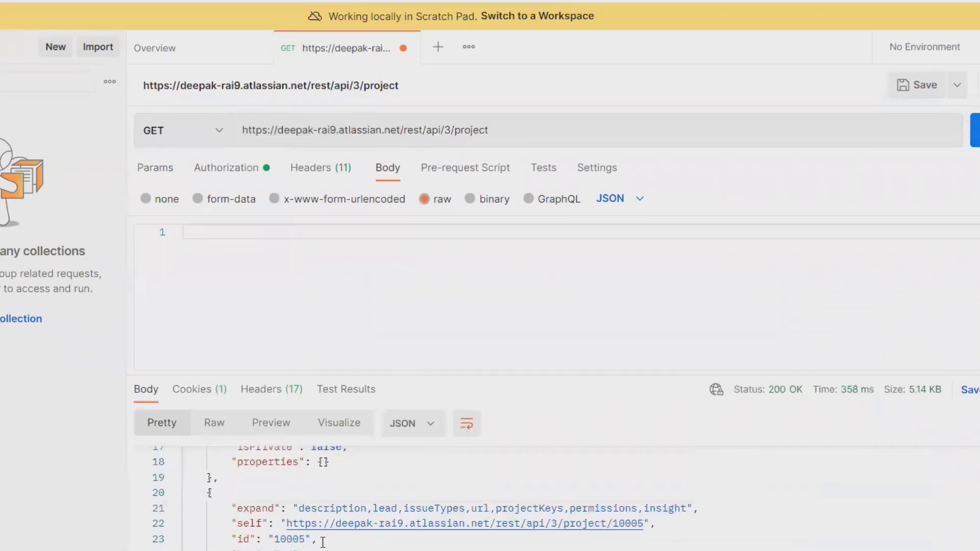
scroll(323, 542, "up", 2)
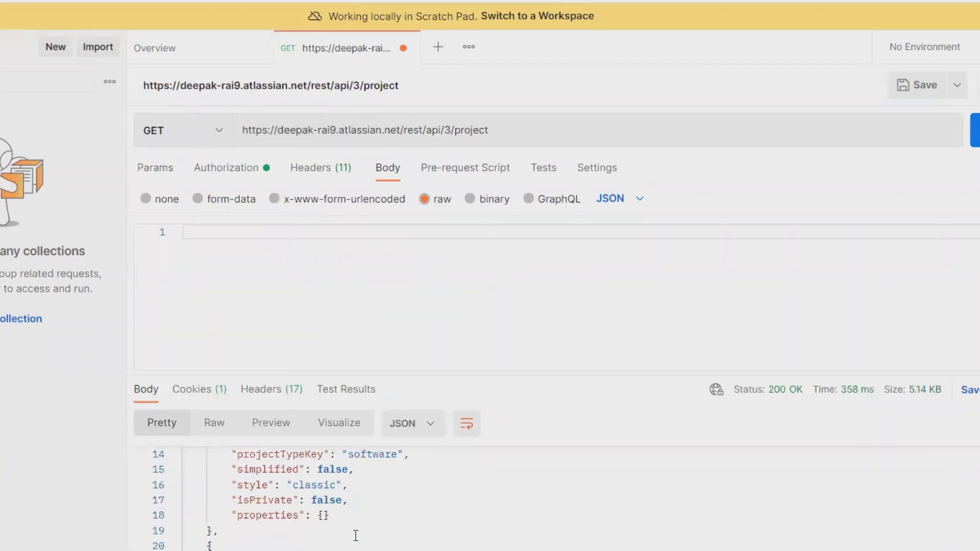
scroll(353, 537, "up", 3)
scroll(283, 529, "down", 2)
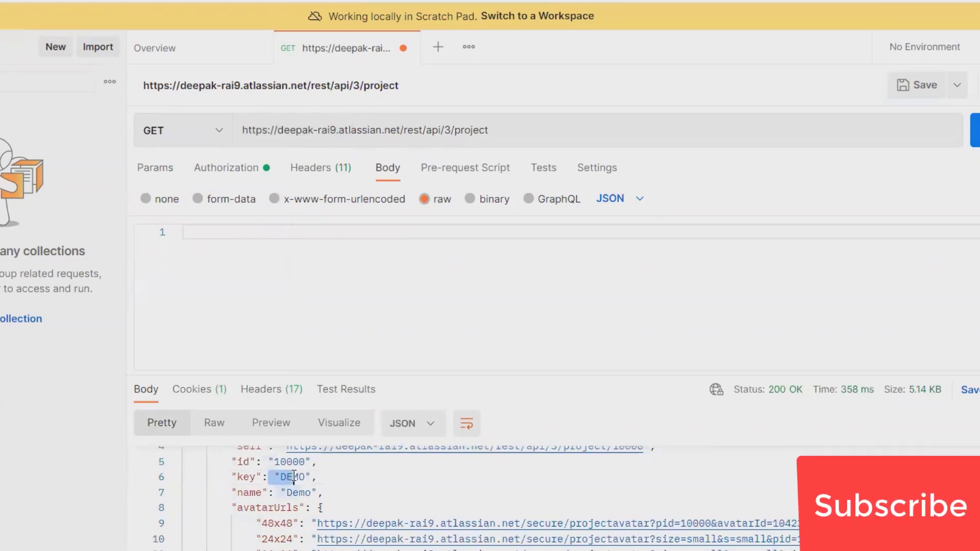
scroll(305, 505, "down", 3)
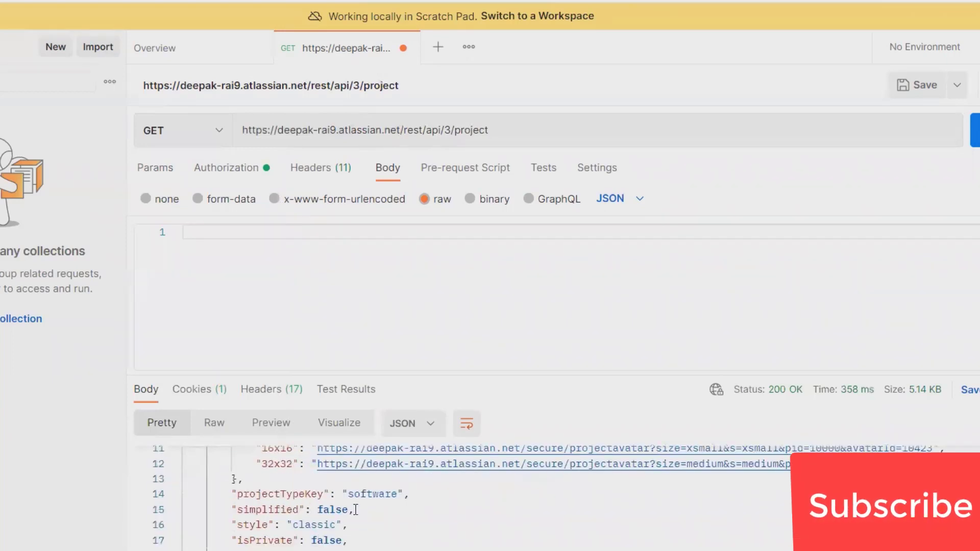
scroll(322, 513, "down", 2)
scroll(355, 509, "down", 3)
left_click_drag(287, 505, 317, 505)
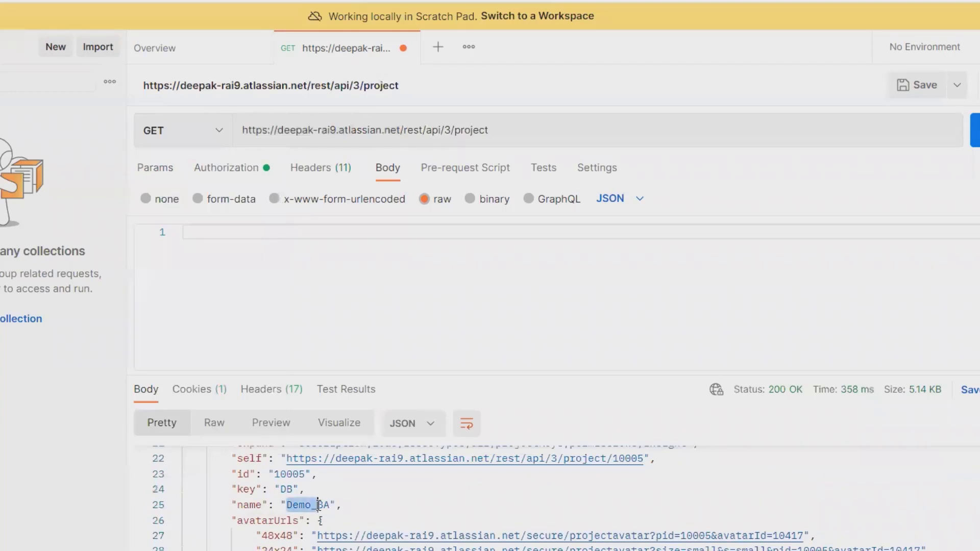
scroll(296, 504, "down", 1)
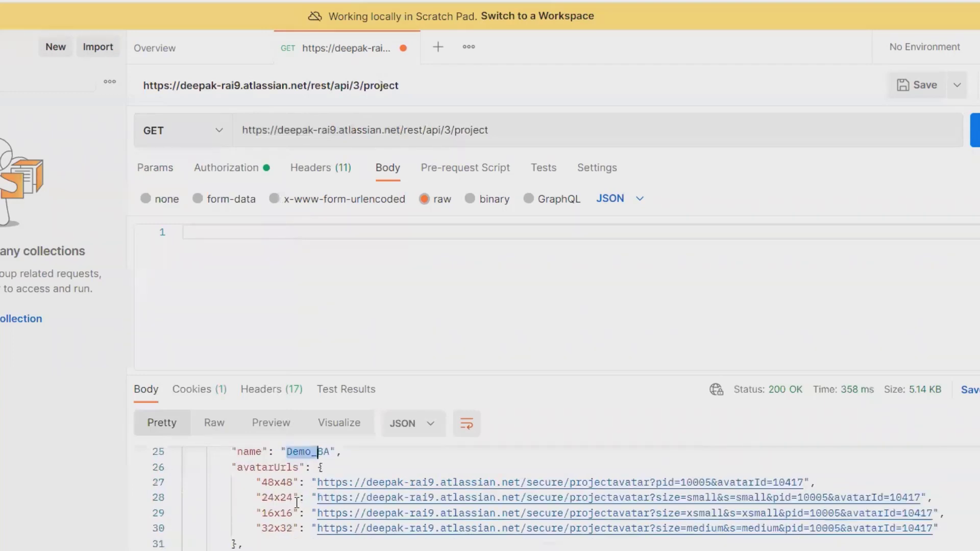
scroll(306, 505, "down", 3)
scroll(322, 506, "down", 1)
scroll(322, 505, "down", 2)
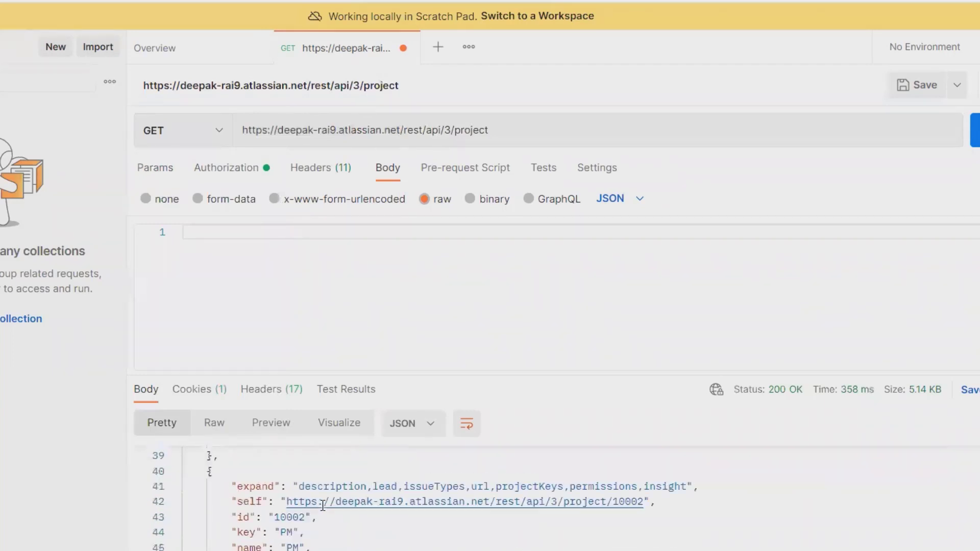
scroll(310, 513, "down", 1)
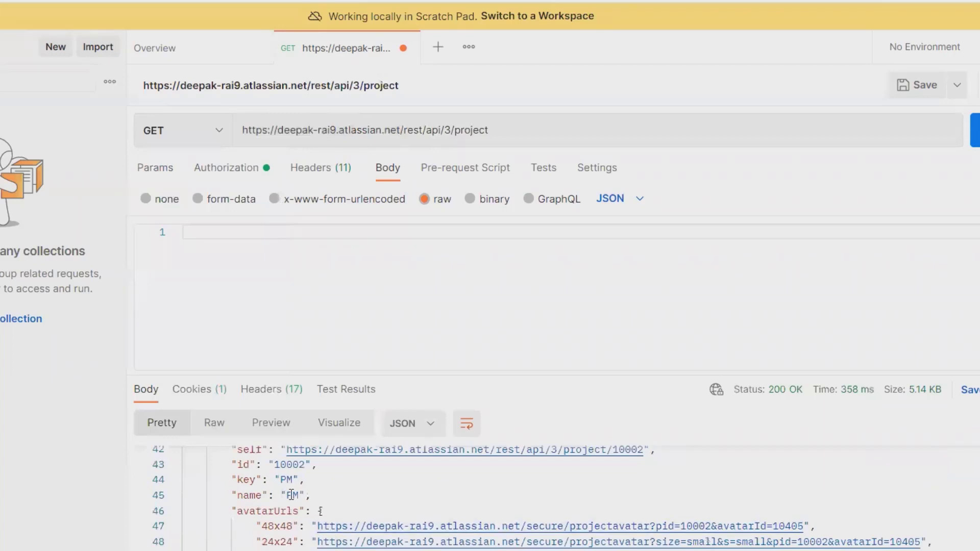
scroll(299, 498, "down", 2)
scroll(362, 509, "down", 1)
scroll(362, 510, "down", 1)
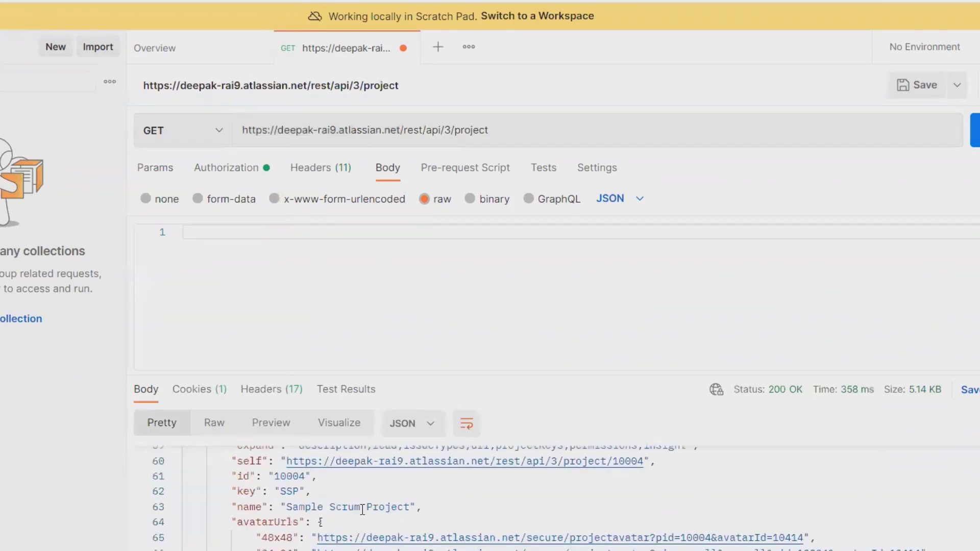
left_click_drag(320, 521, 385, 511)
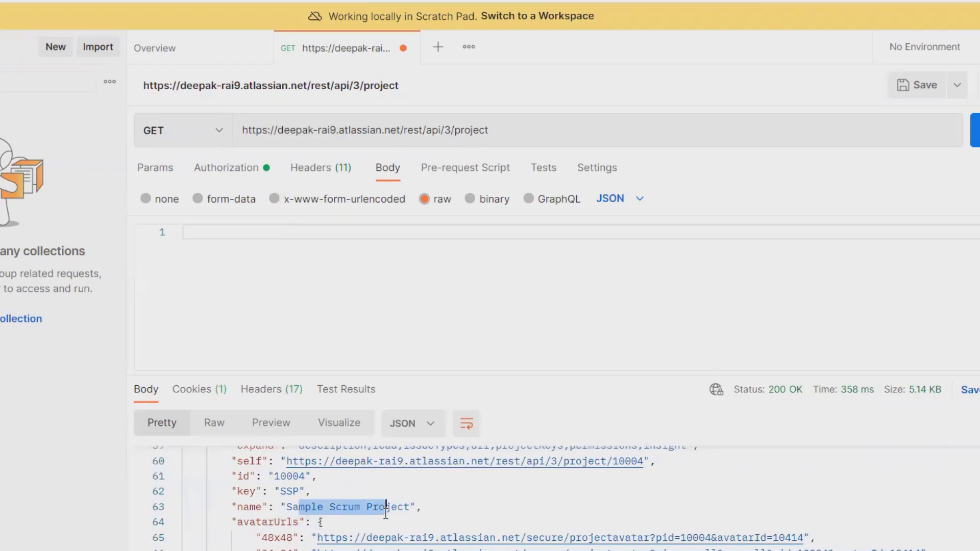
scroll(374, 540, "down", 2)
scroll(368, 546, "down", 2)
scroll(368, 545, "down", 2)
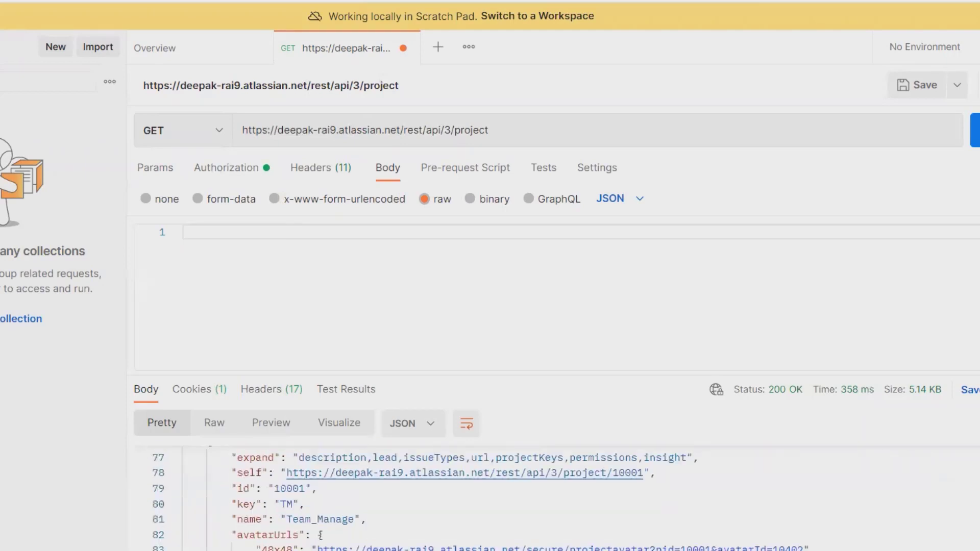
left_click_drag(288, 519, 344, 519)
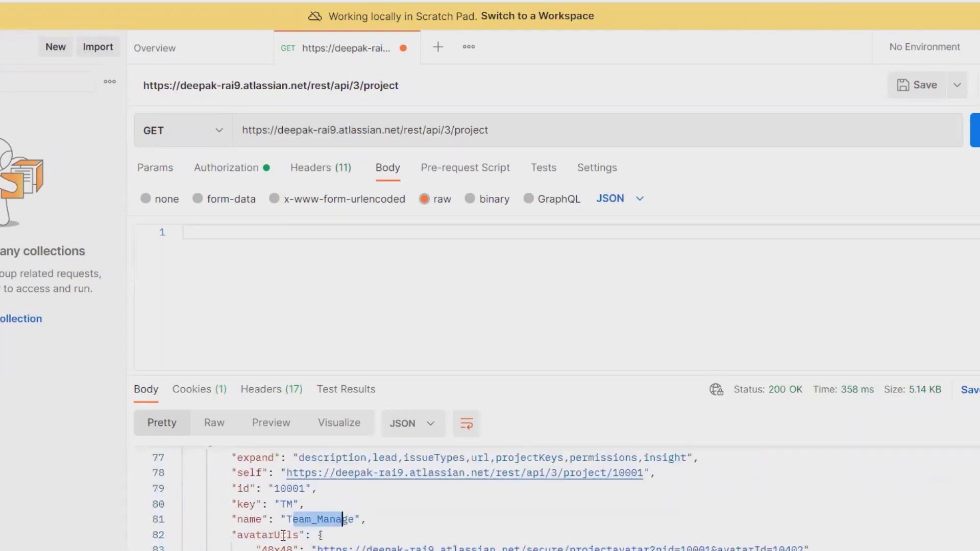
scroll(283, 536, "down", 3)
scroll(283, 536, "down", 2)
scroll(283, 538, "down", 2)
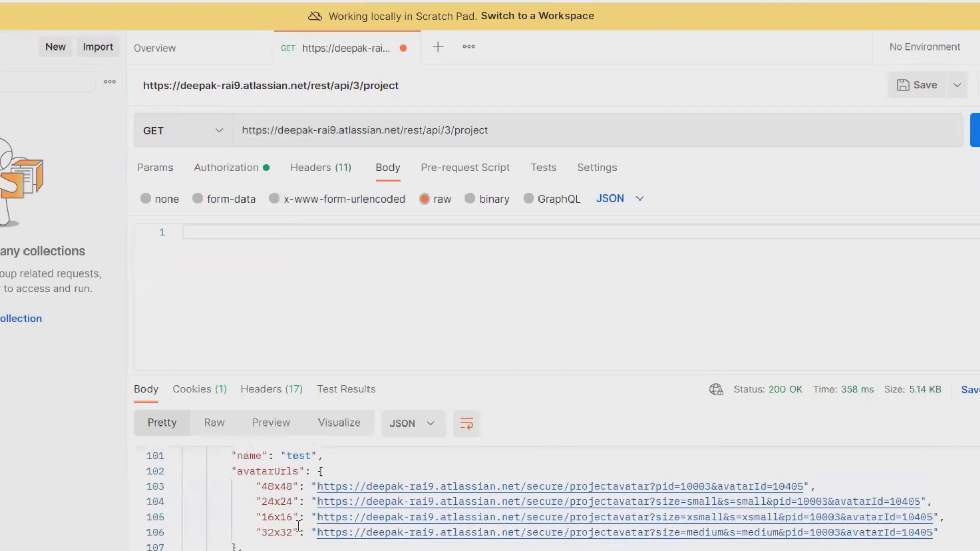
scroll(283, 536, "up", 2)
scroll(291, 532, "down", 3)
scroll(297, 526, "down", 1)
scroll(297, 525, "up", 1)
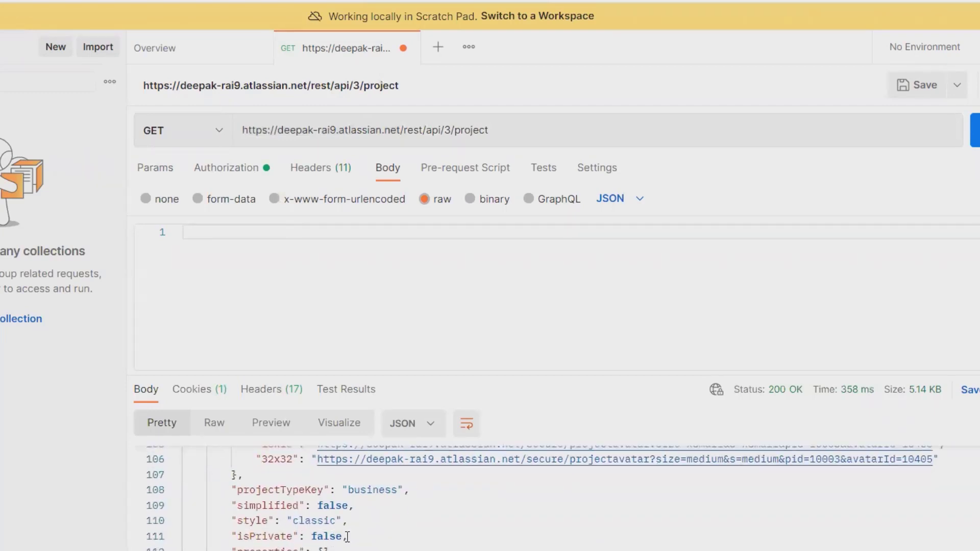
scroll(298, 526, "up", 3)
scroll(297, 526, "up", 3)
scroll(297, 526, "up", 6)
scroll(297, 526, "up", 6)
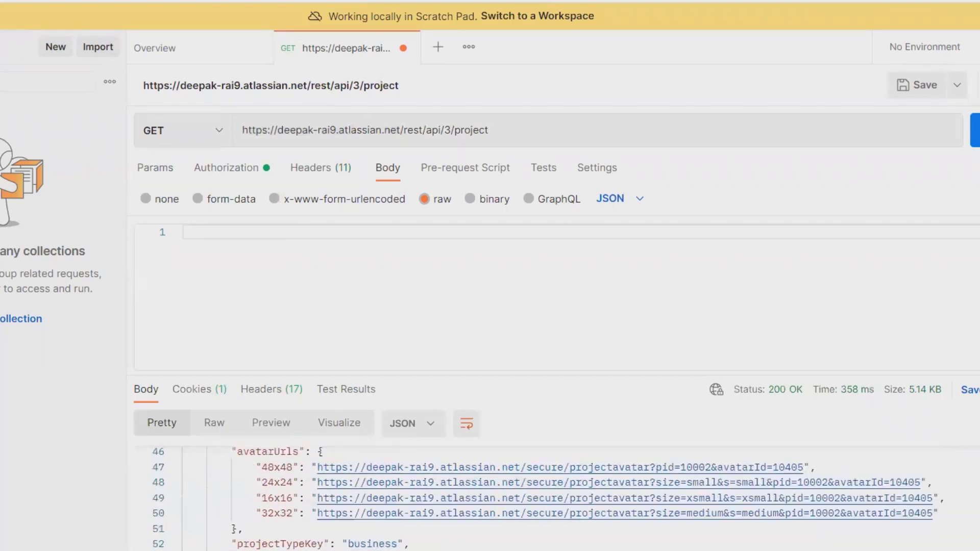
scroll(297, 526, "up", 3)
scroll(297, 526, "up", 2)
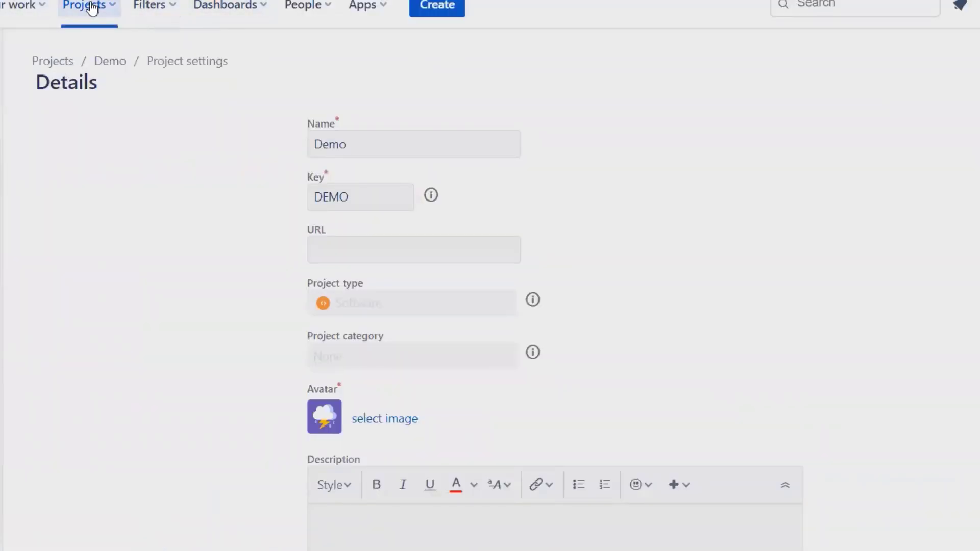
left_click(90, 8)
left_click(151, 222)
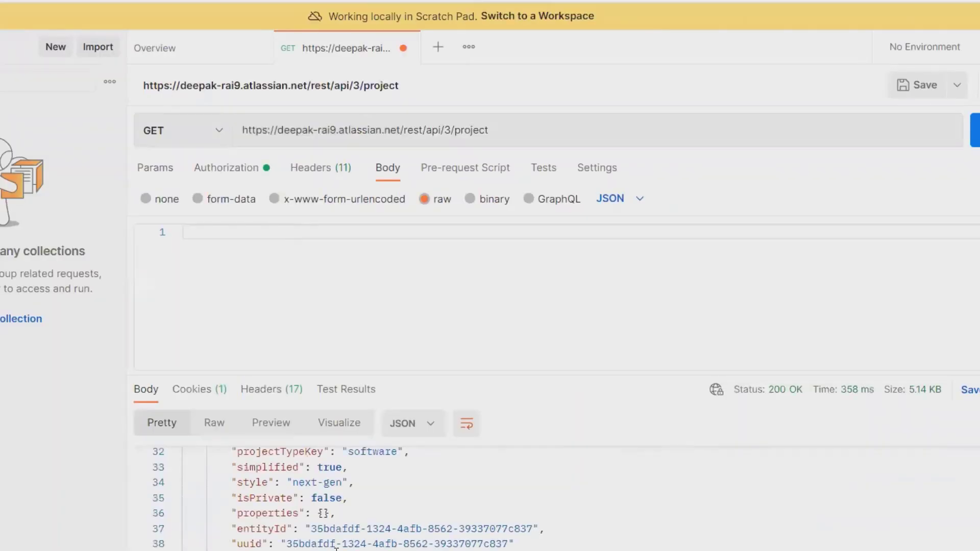
scroll(336, 546, "down", 3)
scroll(337, 547, "down", 3)
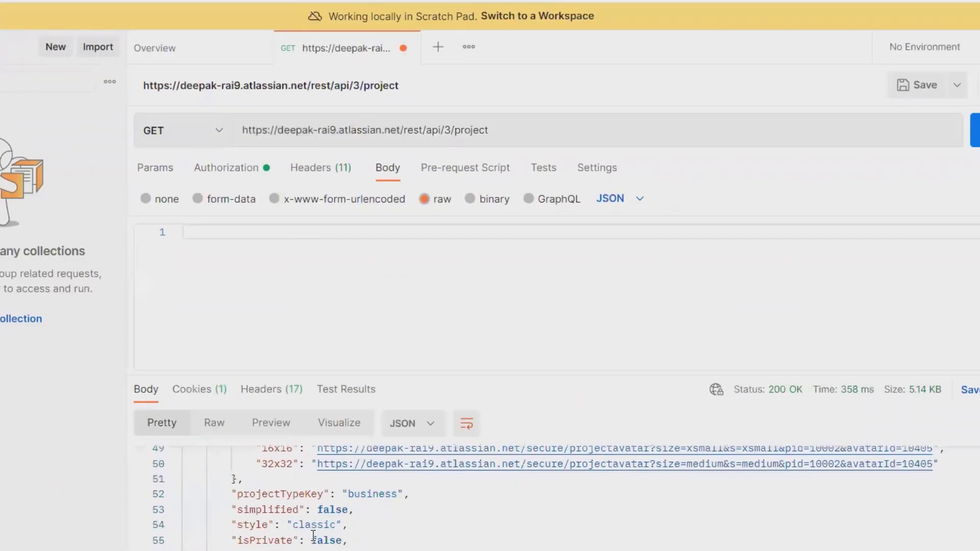
scroll(311, 539, "down", 3)
scroll(309, 540, "down", 2)
scroll(310, 540, "down", 2)
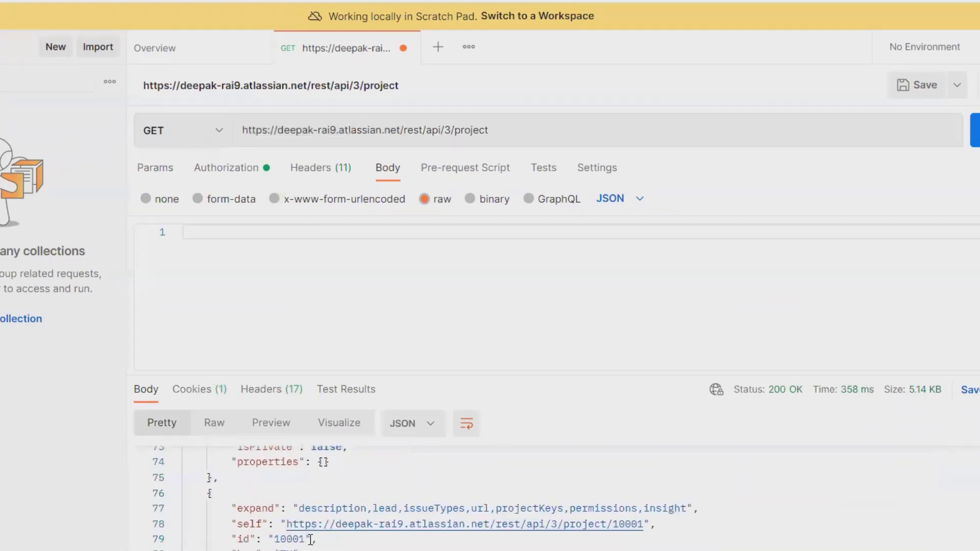
scroll(310, 539, "down", 2)
scroll(311, 539, "down", 2)
scroll(311, 540, "up", 1)
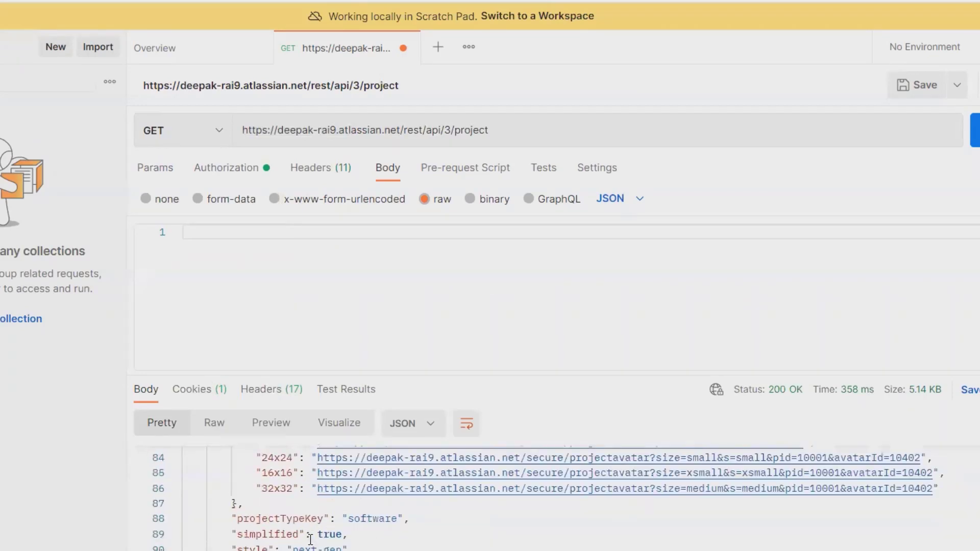
scroll(309, 540, "up", 2)
scroll(310, 540, "down", 1)
scroll(311, 539, "down", 1)
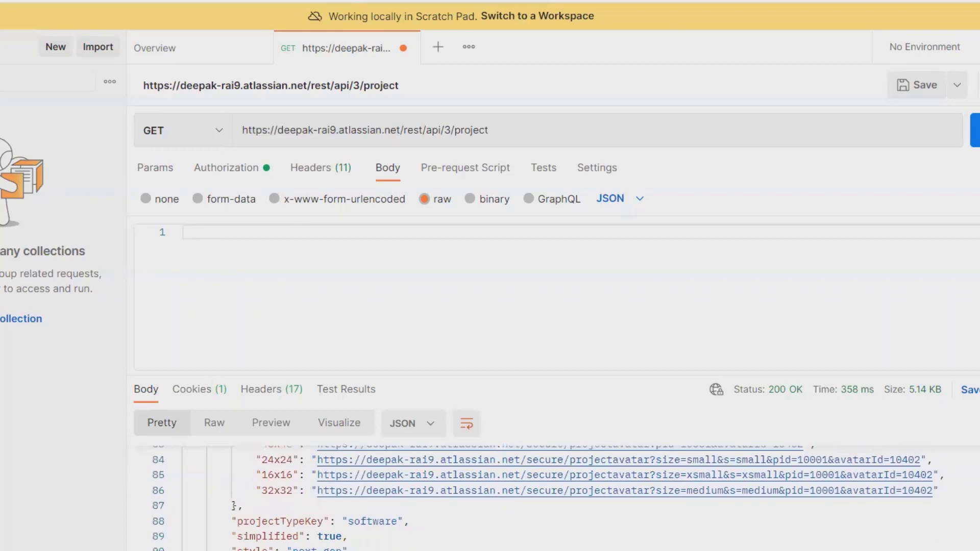
scroll(309, 540, "down", 2)
scroll(309, 540, "down", 2)
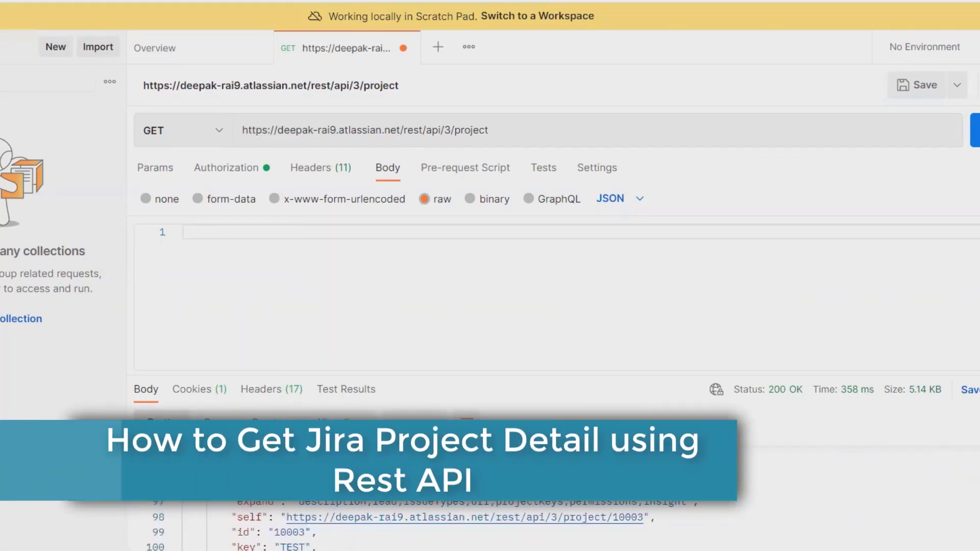
left_click_drag(282, 547, 320, 547)
scroll(310, 536, "down", 4)
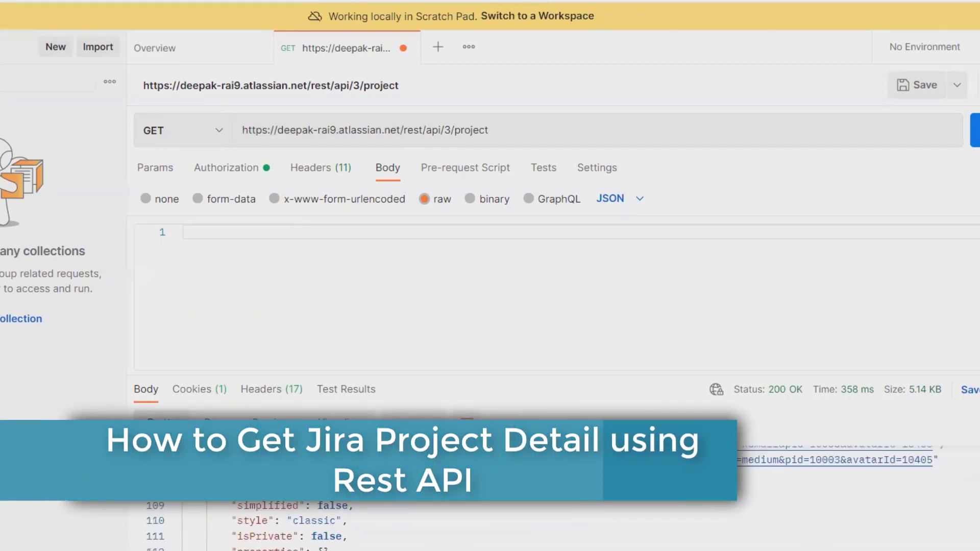